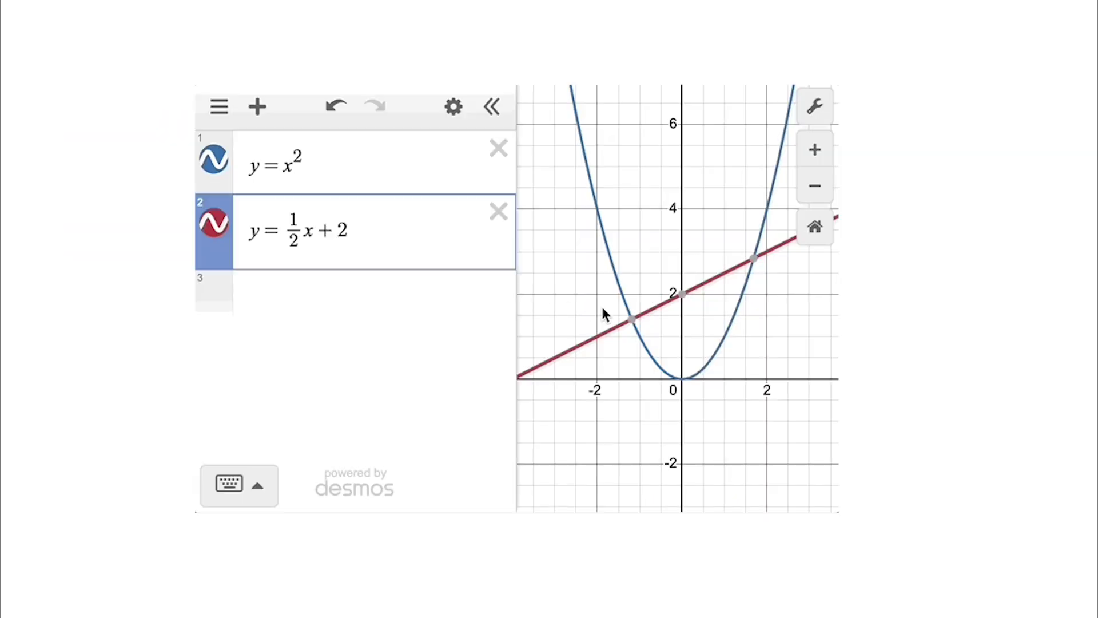
Step: Show the coordinates of the left intersection between the parabola y = x² and the line y = ½x + 2
left_click(632, 320)
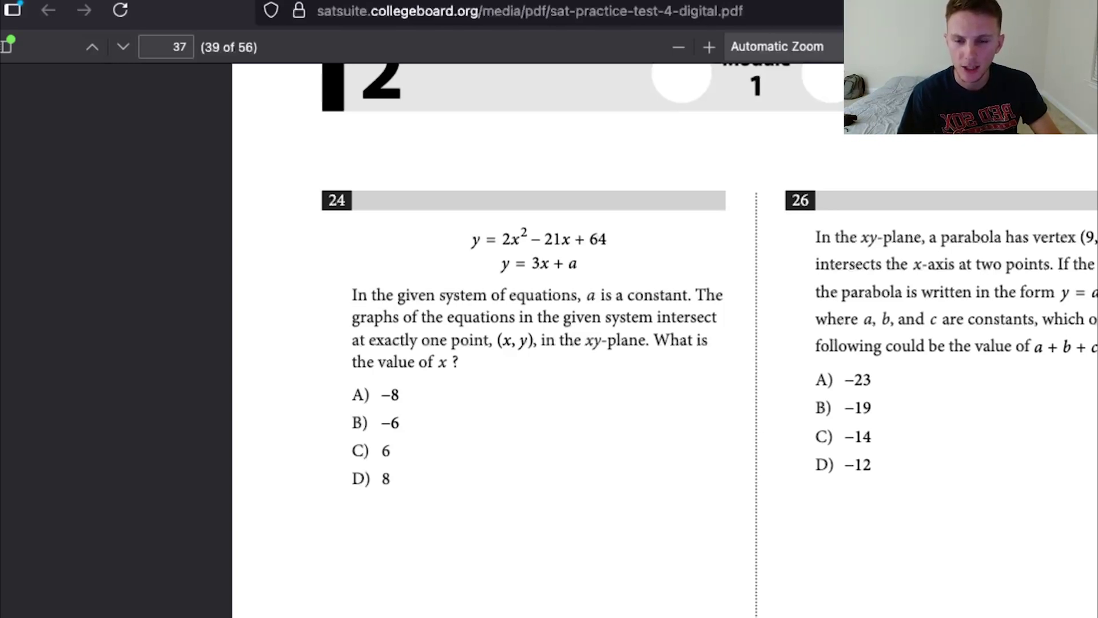
Step: Read question 24 in the practice test, noting the constant a and the value the question asks for
left_click_drag(594, 295, 682, 295)
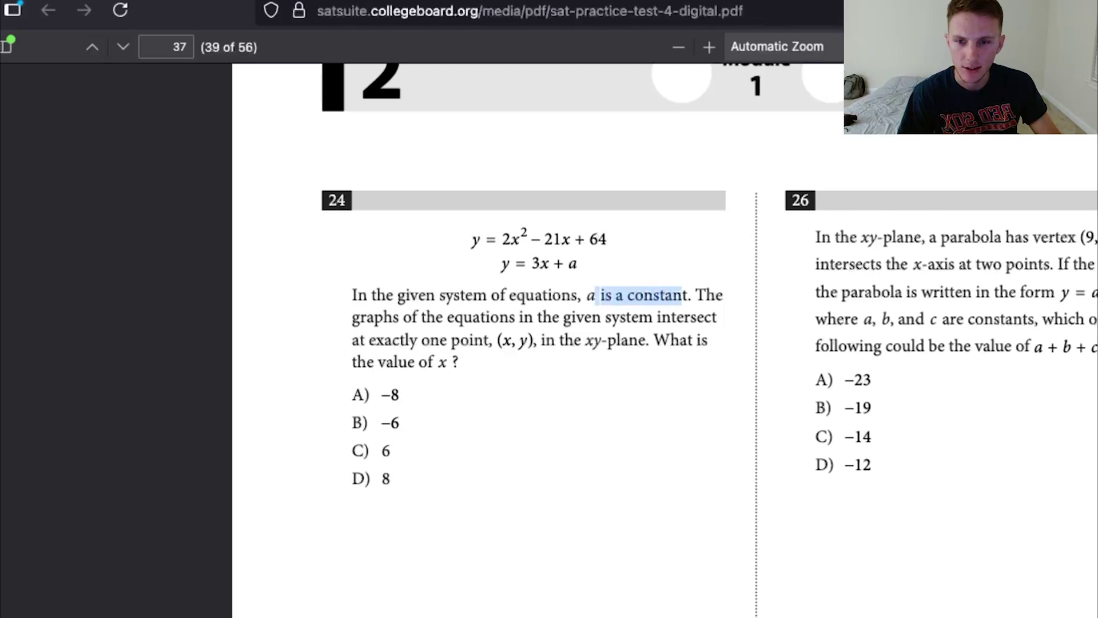
left_click(681, 295)
left_click_drag(398, 361, 451, 361)
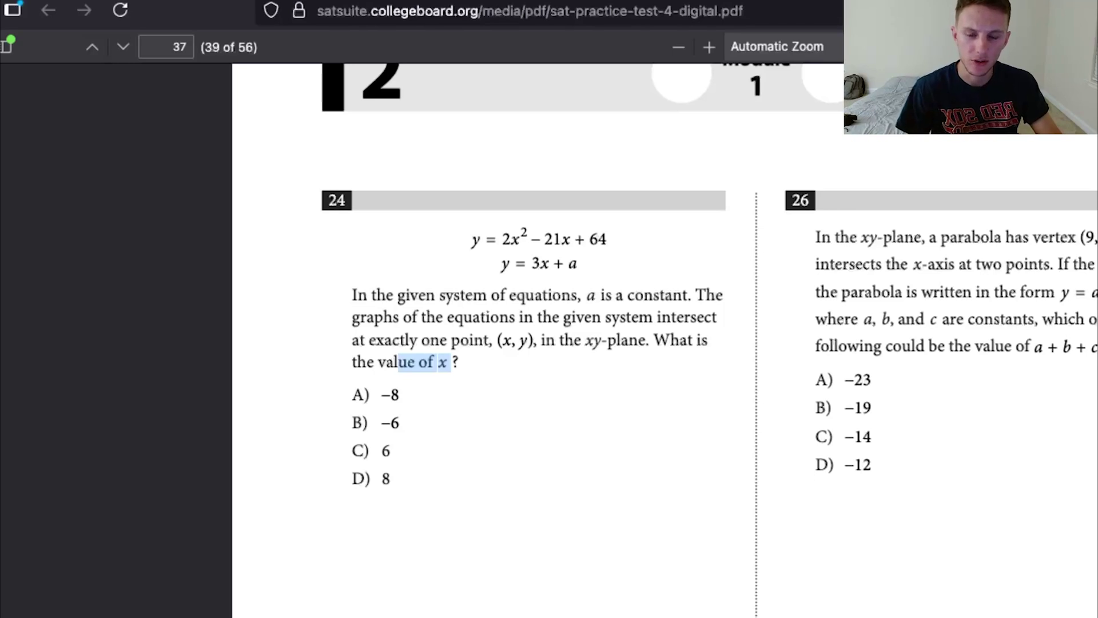
left_click(452, 362)
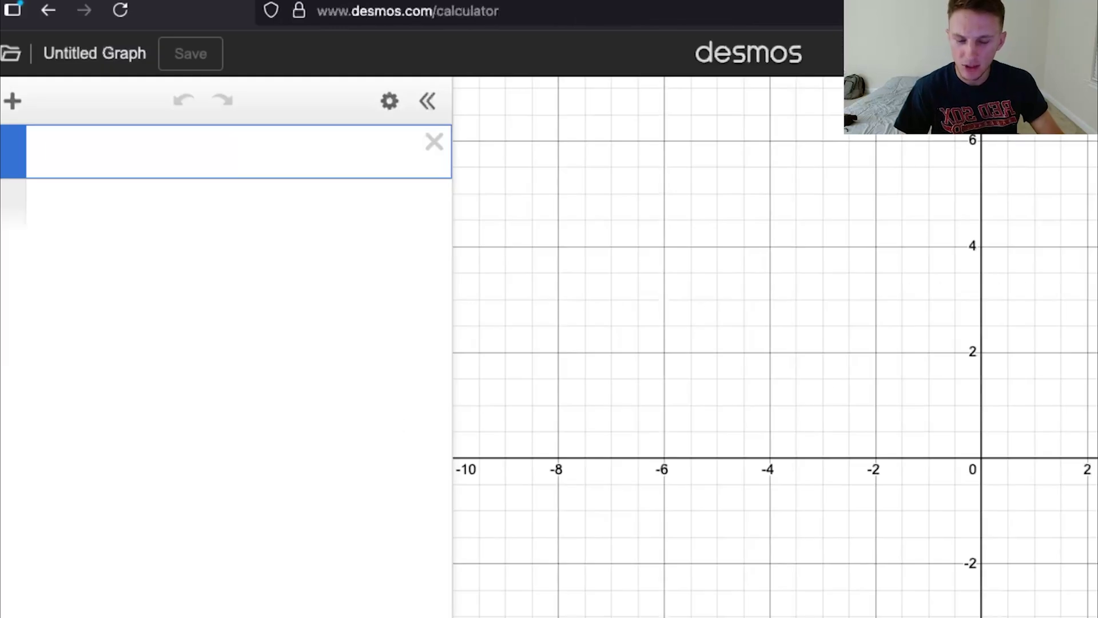
Step: Graph the parabola y = 2x² − 21x + 64 in the first expression line
type("y = 2x^2")
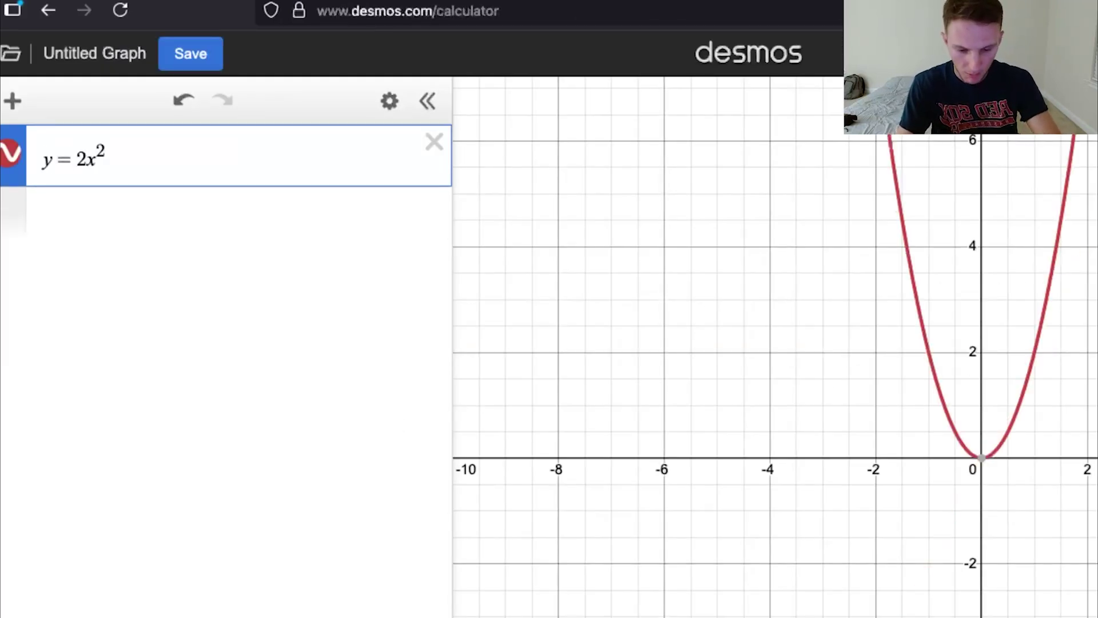
key("Right")
type("- 21x + 64")
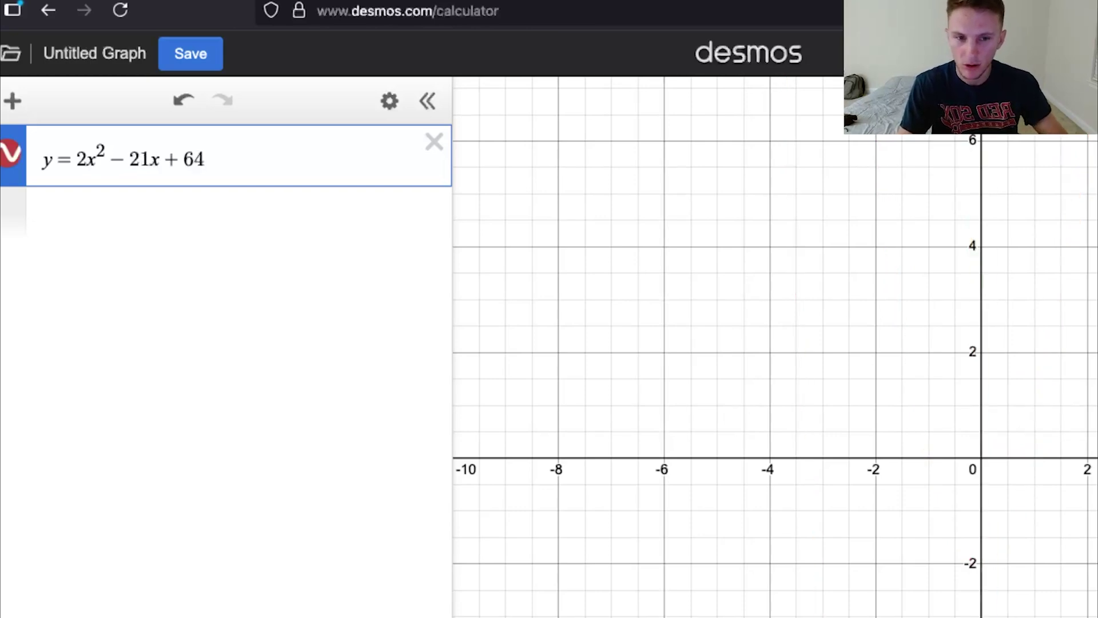
scroll(663, 242, "down", 3)
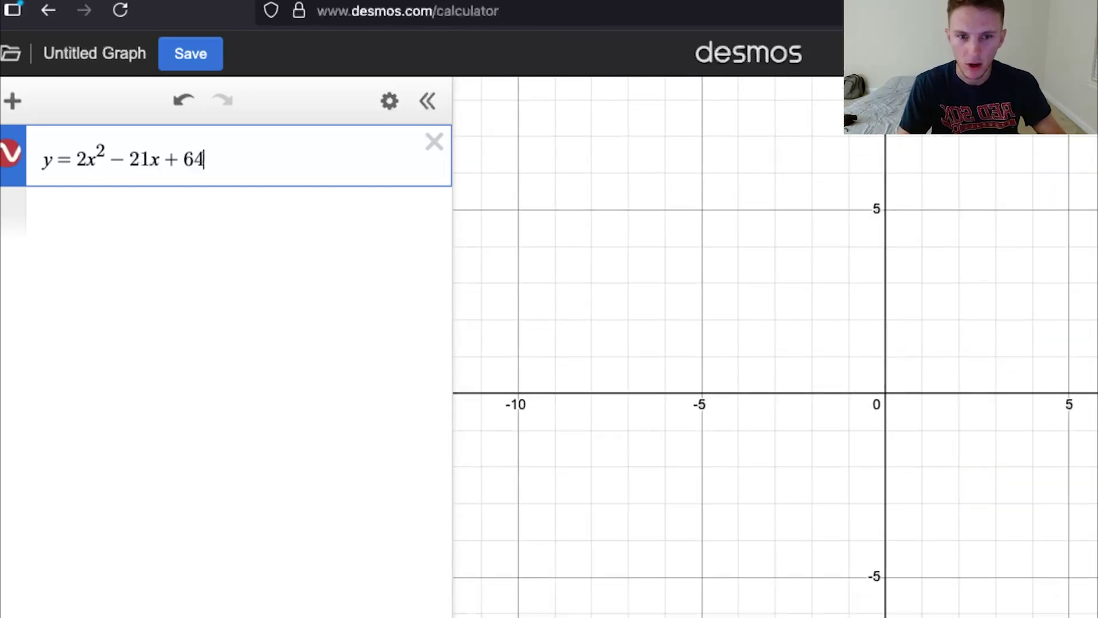
left_click_drag(853, 199, 605, 531)
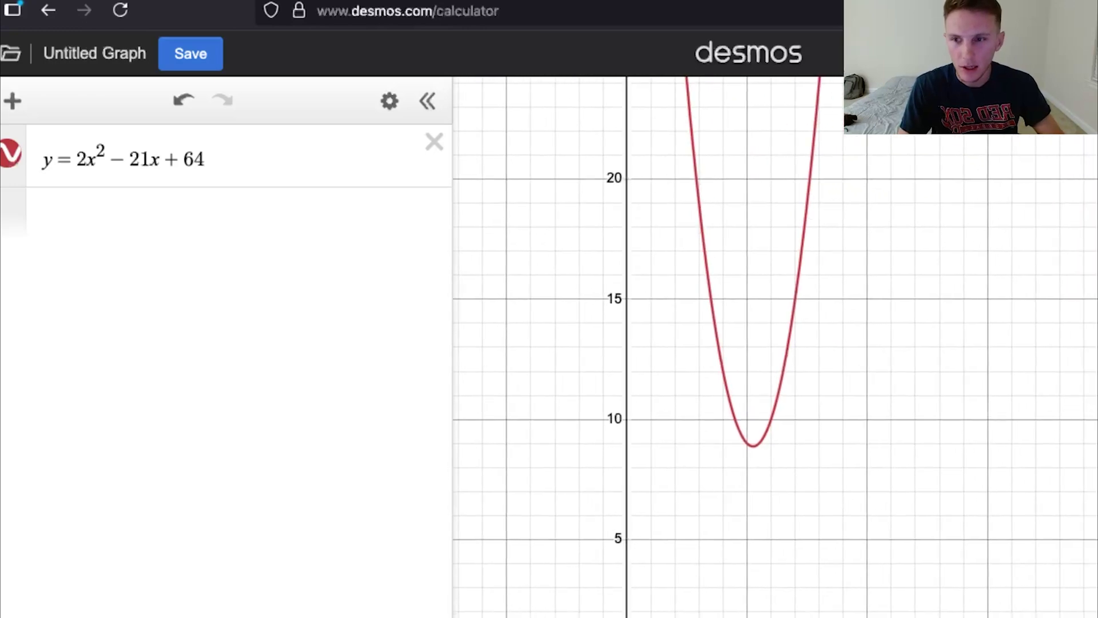
Step: Graph the line y = 3x + a in the second expression line and add a slider for a
left_click(42, 214)
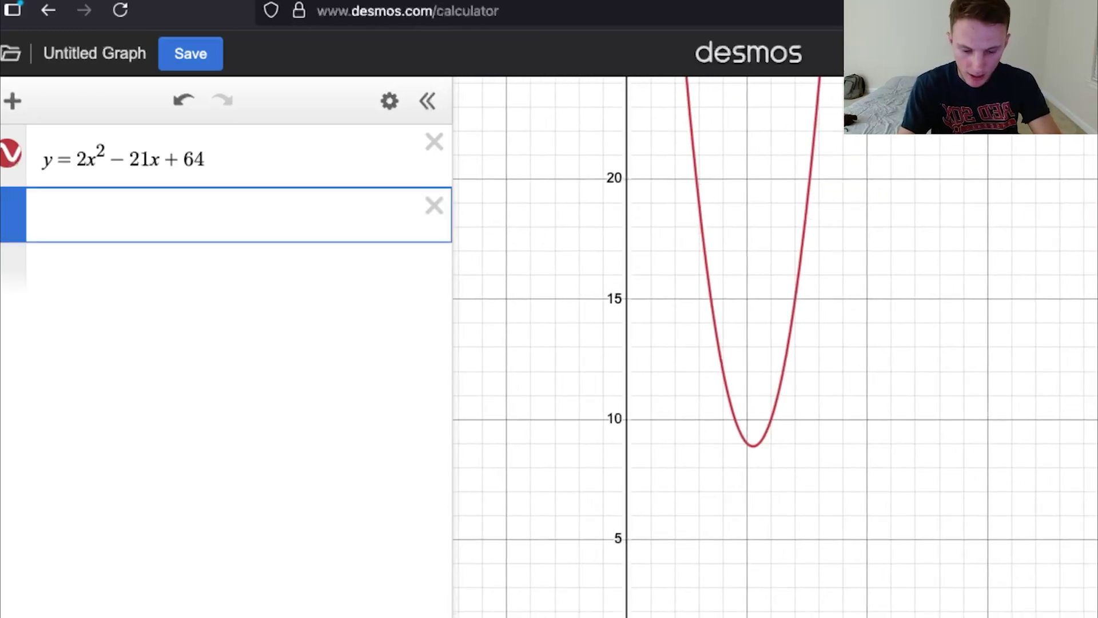
type("y = 3x + a")
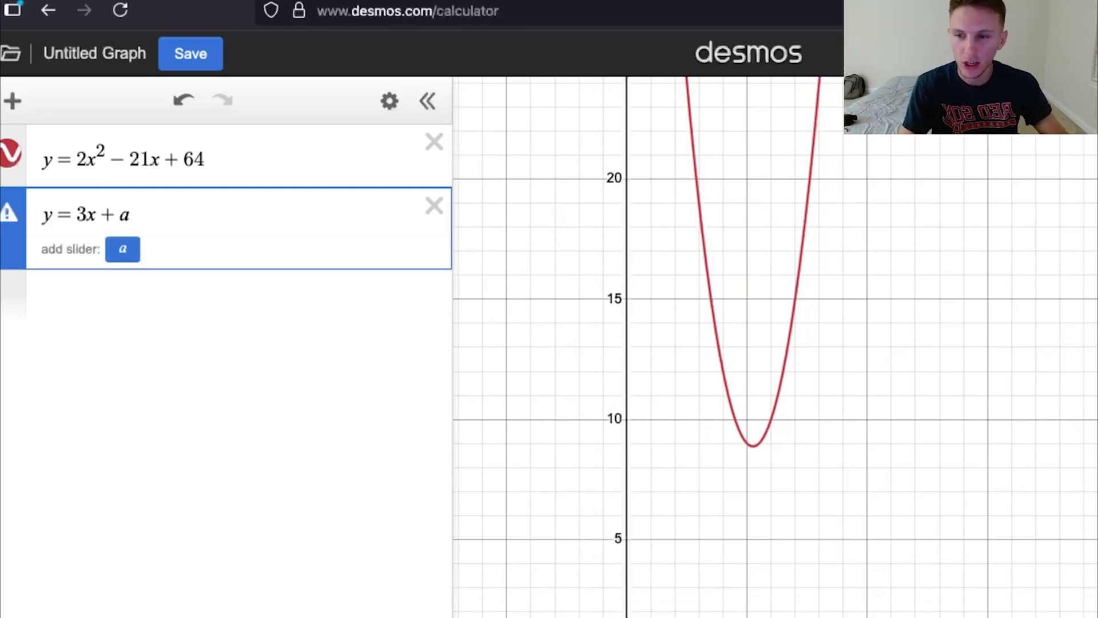
left_click(123, 247)
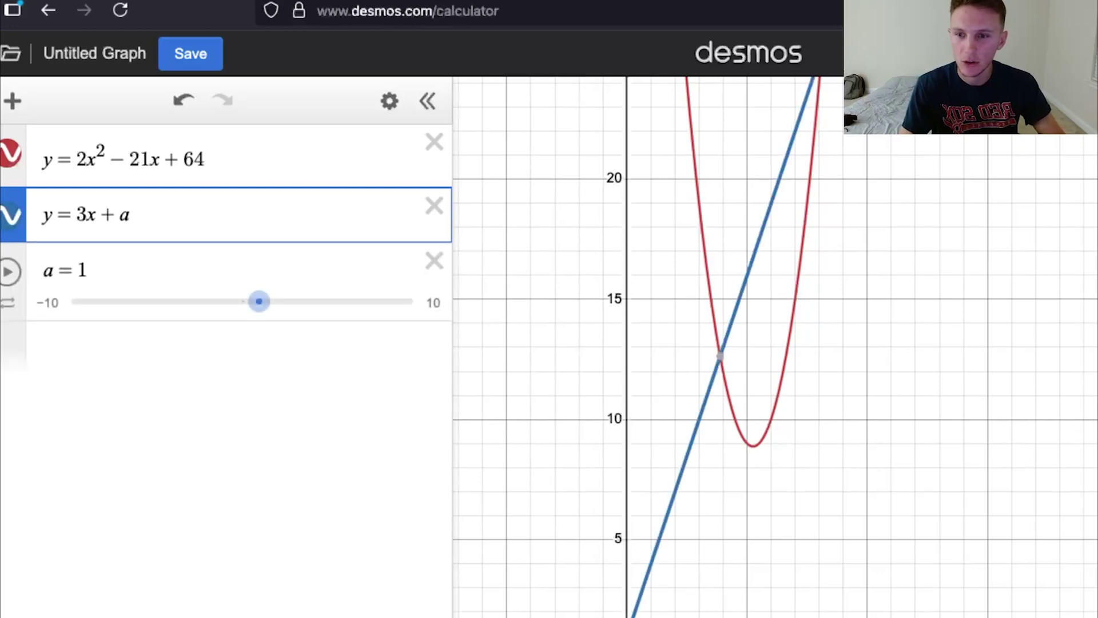
Step: Set a to −8 and show the coordinates of the point where the line touches the parabola
left_click_drag(259, 302, 105, 301)
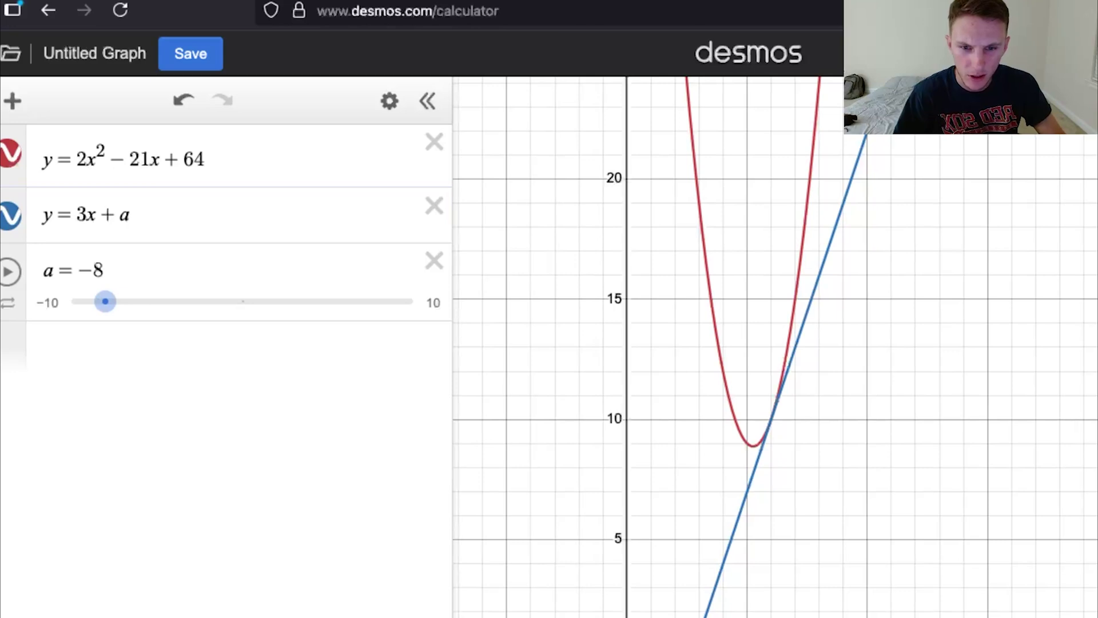
left_click(772, 420)
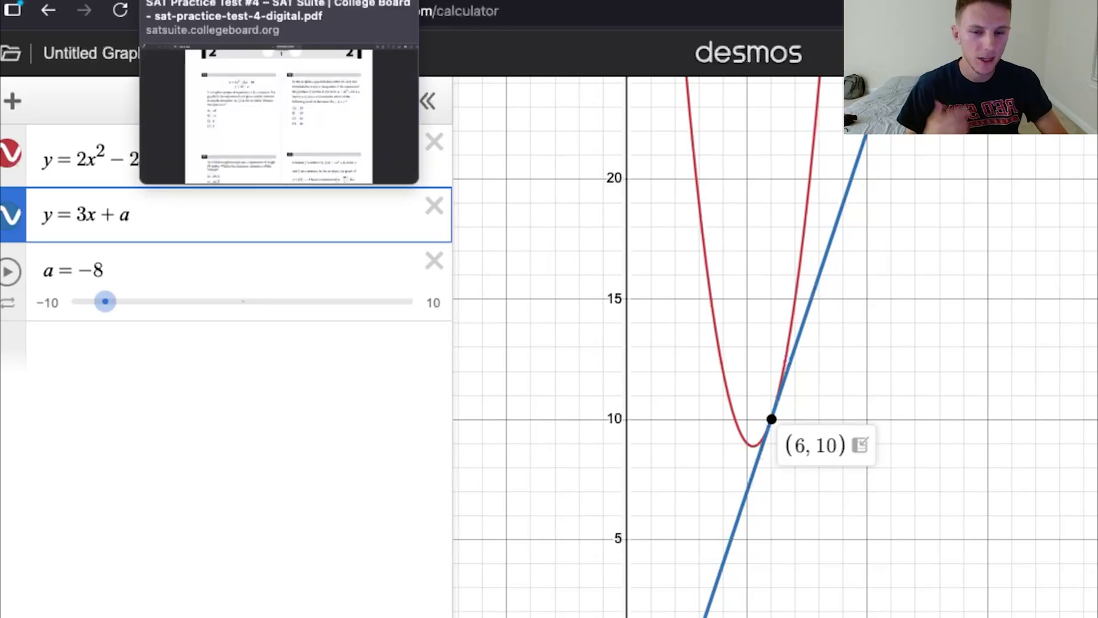
Step: Switch to the practice test PDF and read question 21 about the equation −x² + bx − 676 = 0
left_click(278, 2)
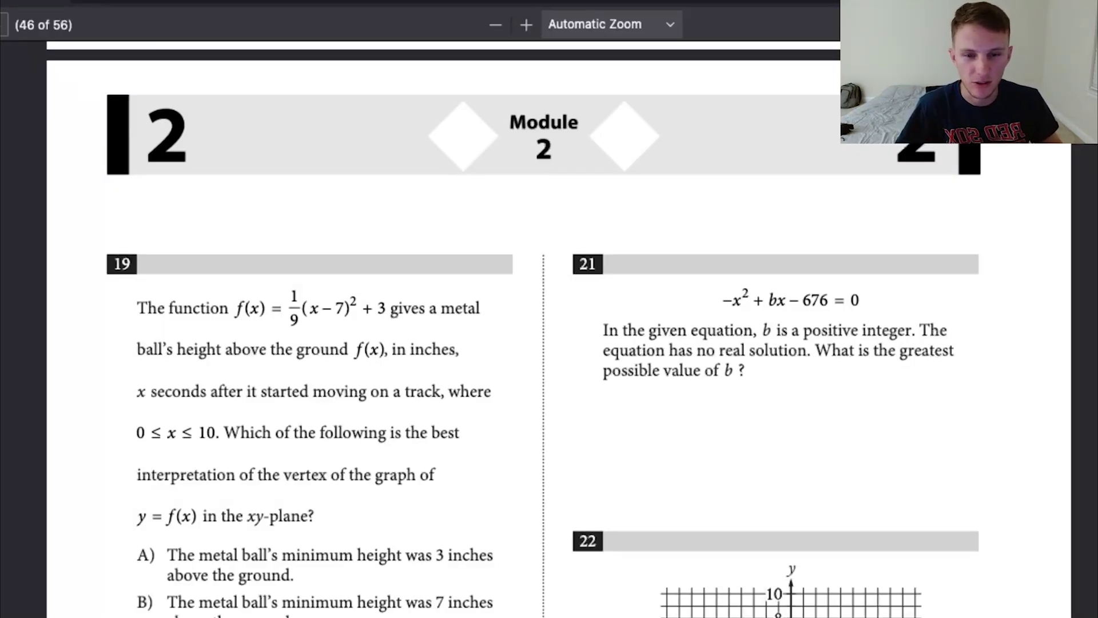
left_click_drag(718, 300, 838, 301)
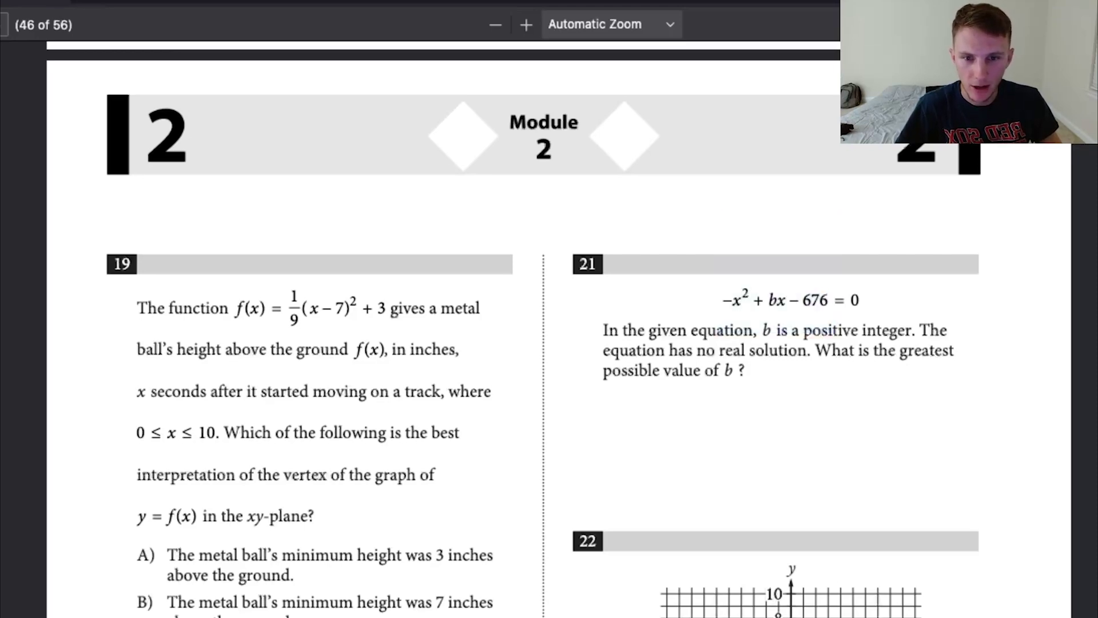
left_click_drag(723, 300, 877, 300)
left_click(798, 300)
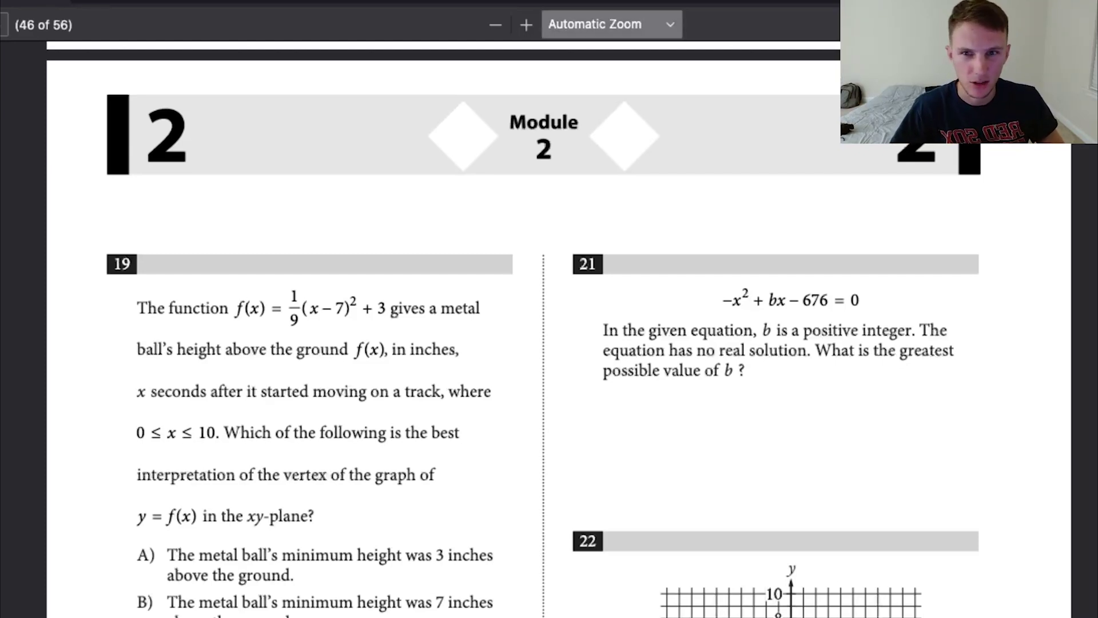
Step: Switch to the Desmos calculator, enter the expression −x² + bx − 676, and add a slider for b
key("ctrl+Tab")
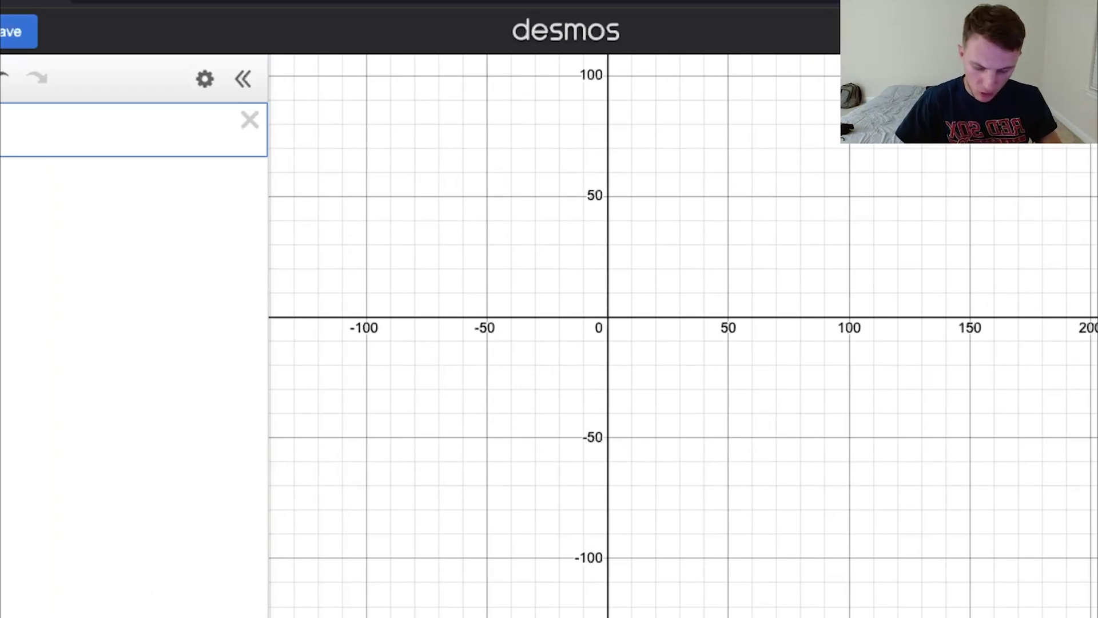
type("-x^2")
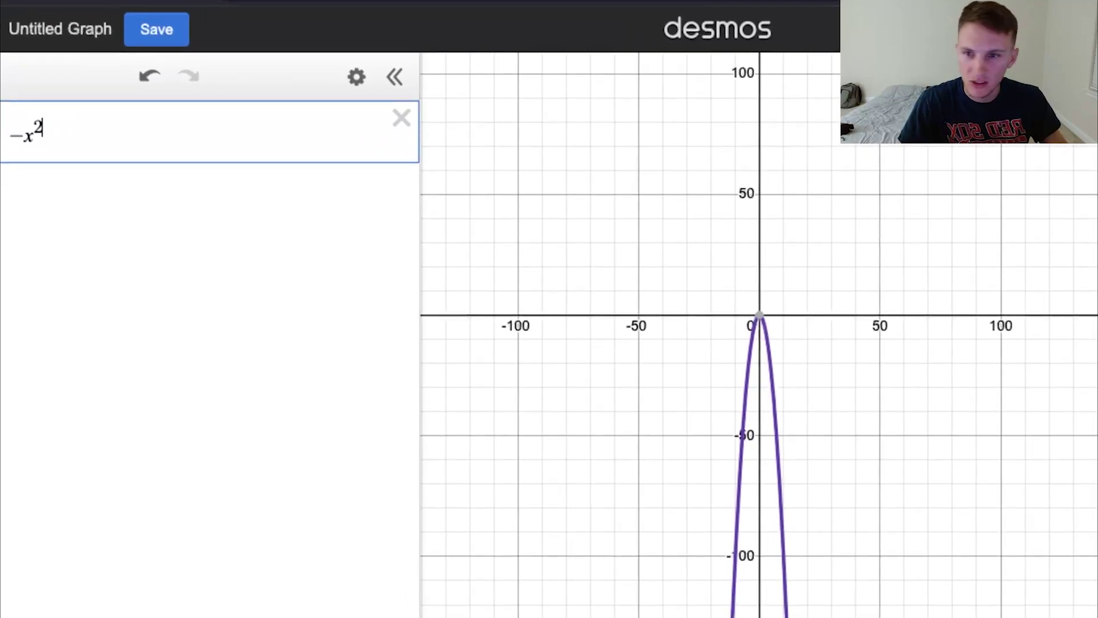
key("Right")
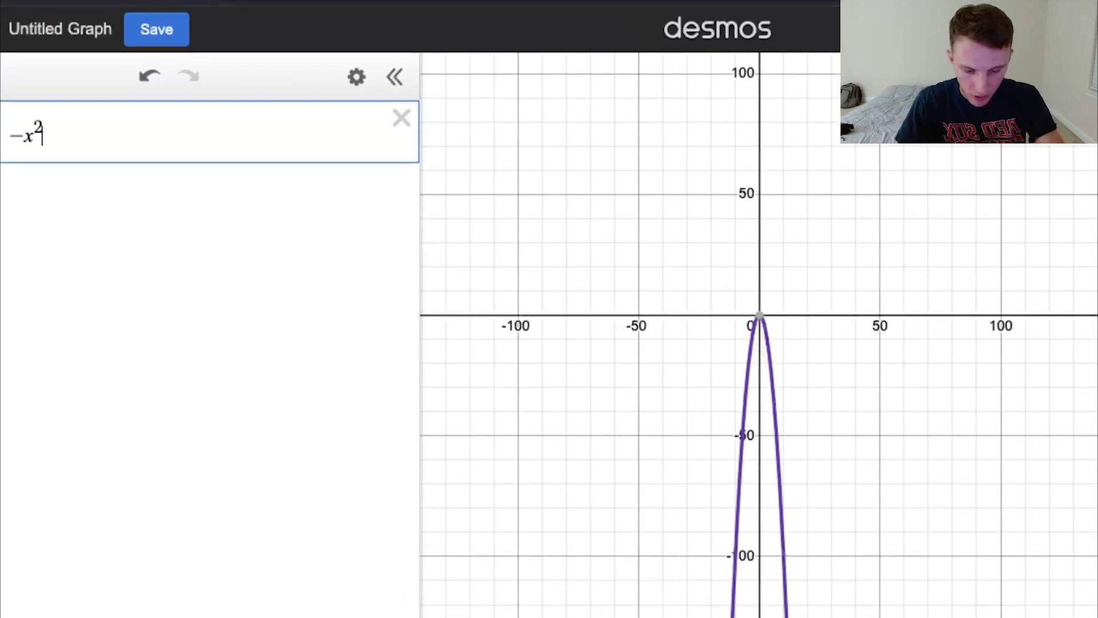
type("+ bx ")
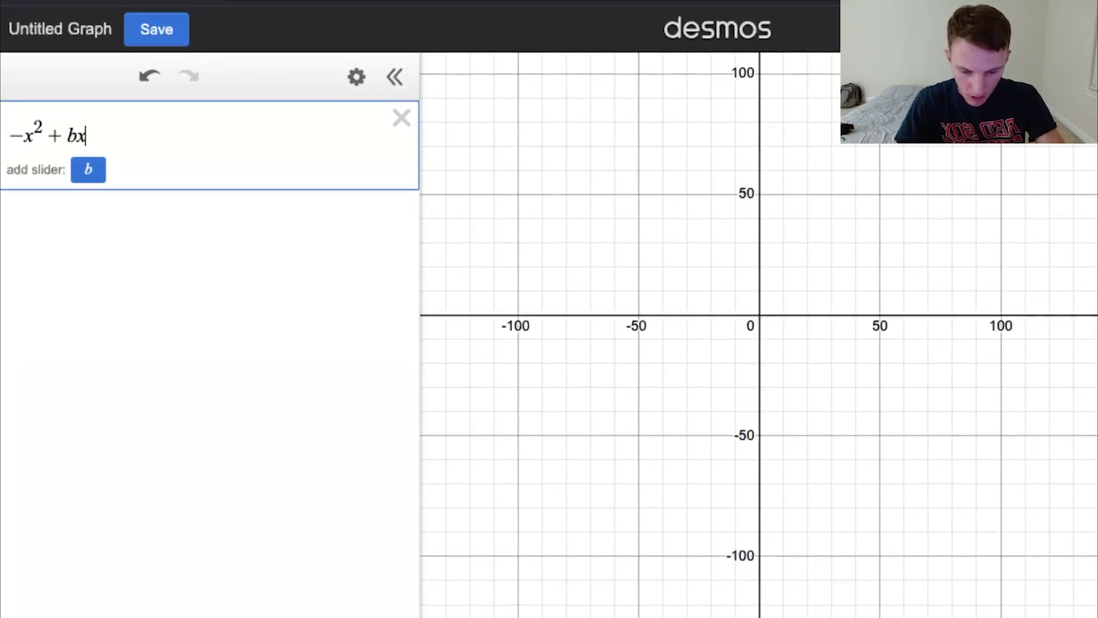
type("- 676")
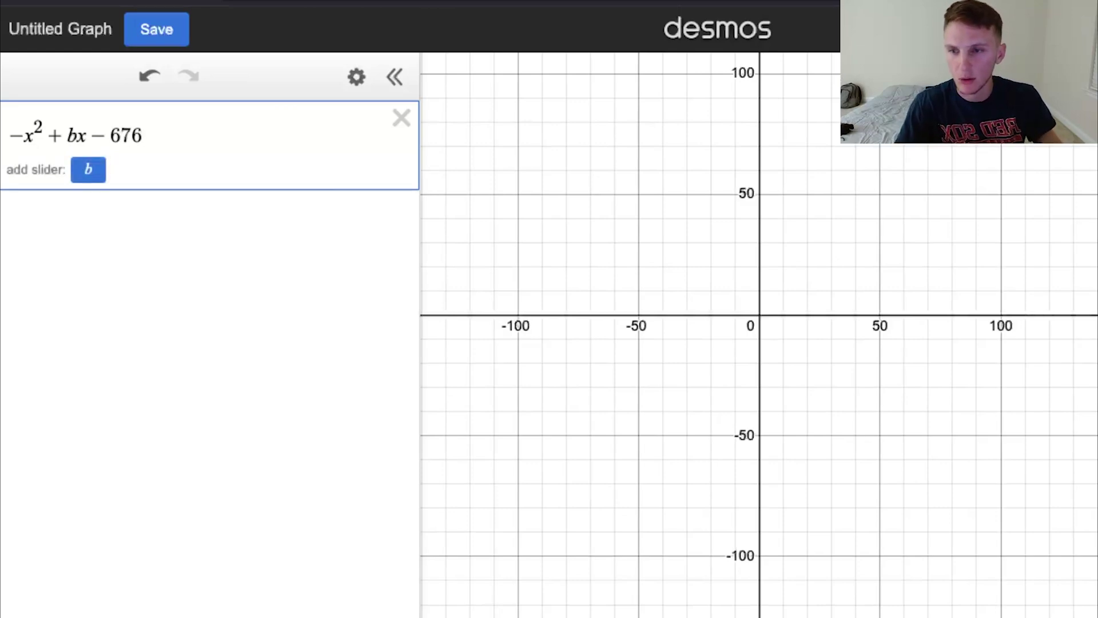
left_click(88, 169)
Step: Set the range of the b slider from 0 to 100
scroll(862, 497, "down", 5)
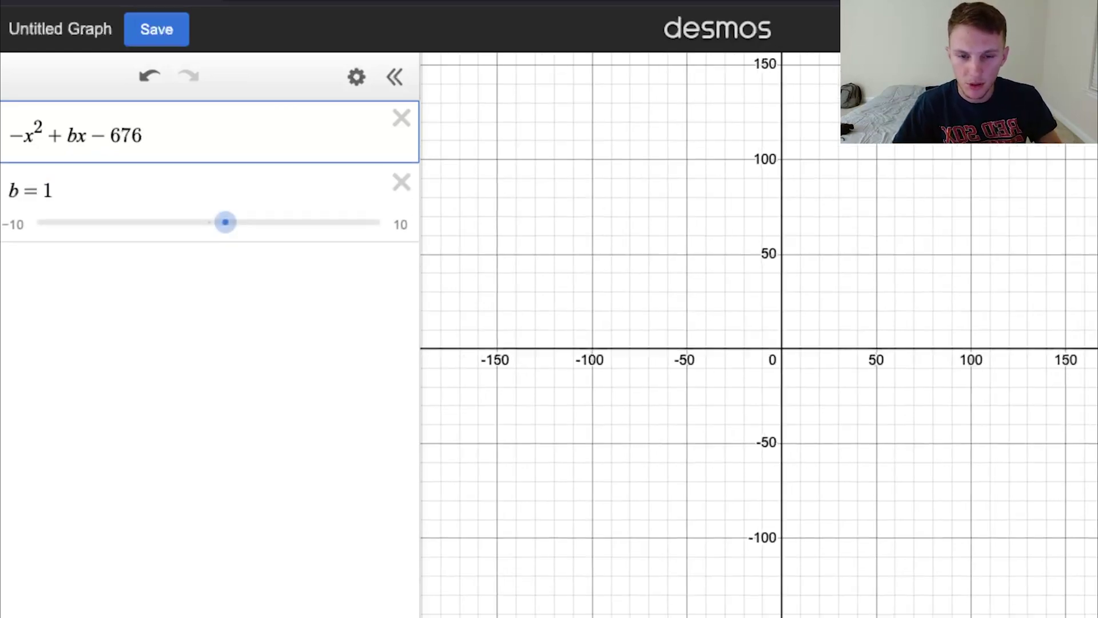
scroll(865, 539, "down", 5)
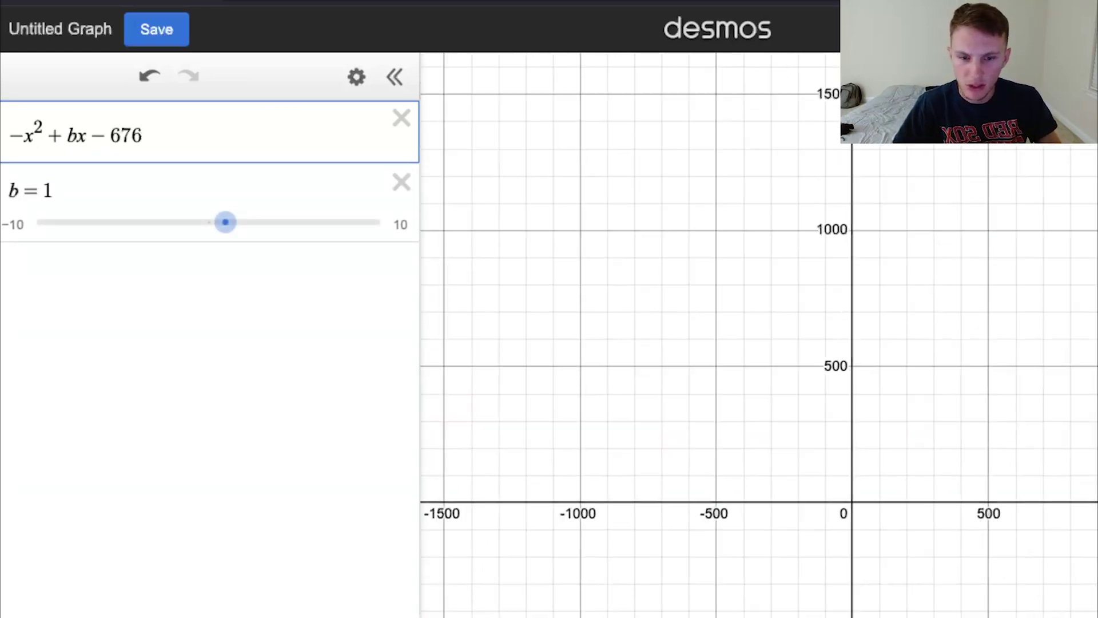
left_click_drag(867, 538, 830, 340)
scroll(848, 475, "up", 3)
left_click_drag(851, 457, 765, 528)
scroll(732, 469, "up", 3)
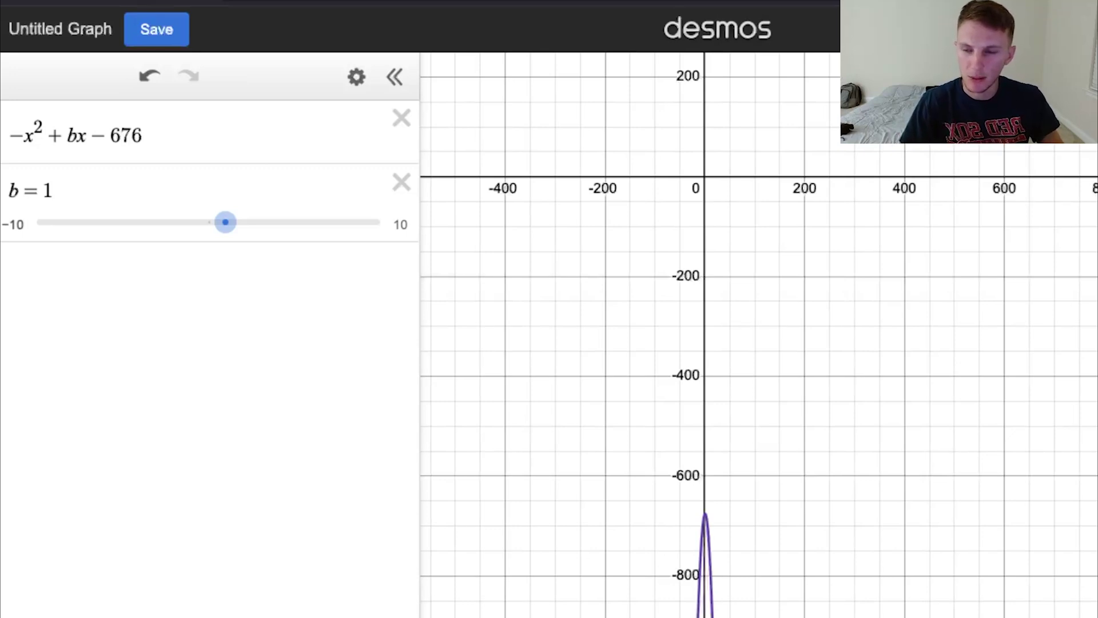
left_click(13, 223)
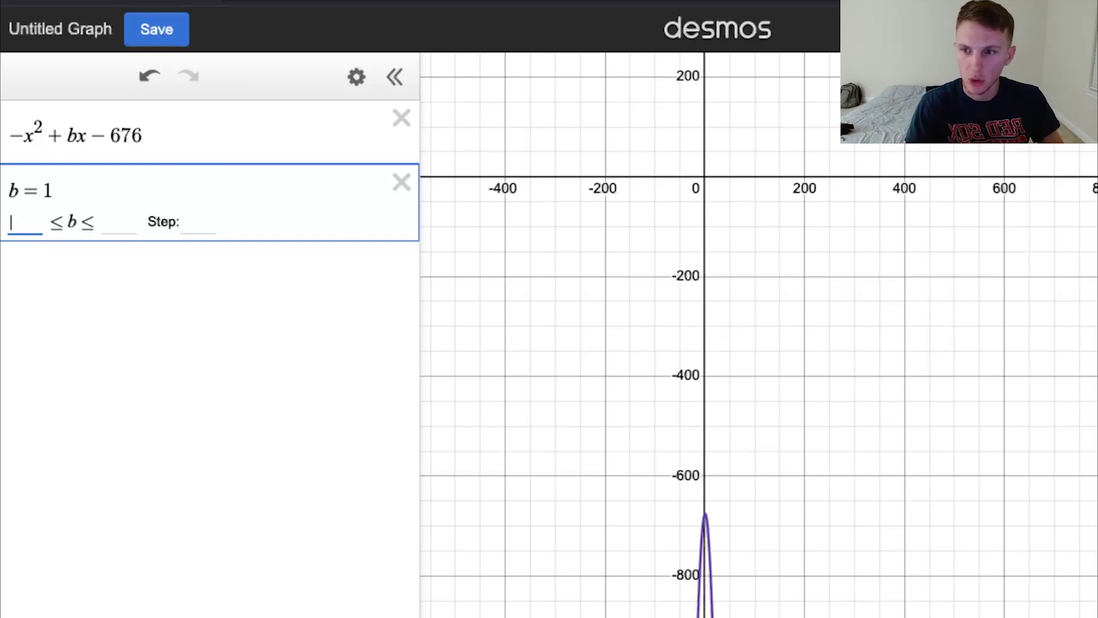
type("0")
left_click(119, 224)
type("100")
key("Return")
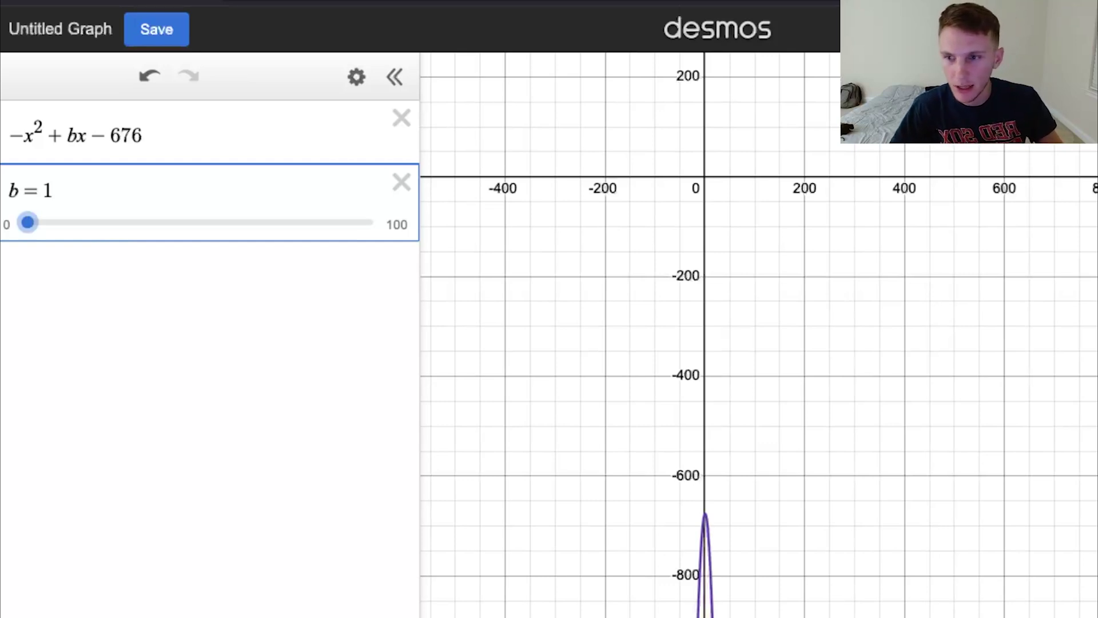
Step: Set b to 52 and show the coordinates of the parabola's vertex at the x-axis
left_click_drag(27, 222, 205, 222)
scroll(707, 180, "up", 5)
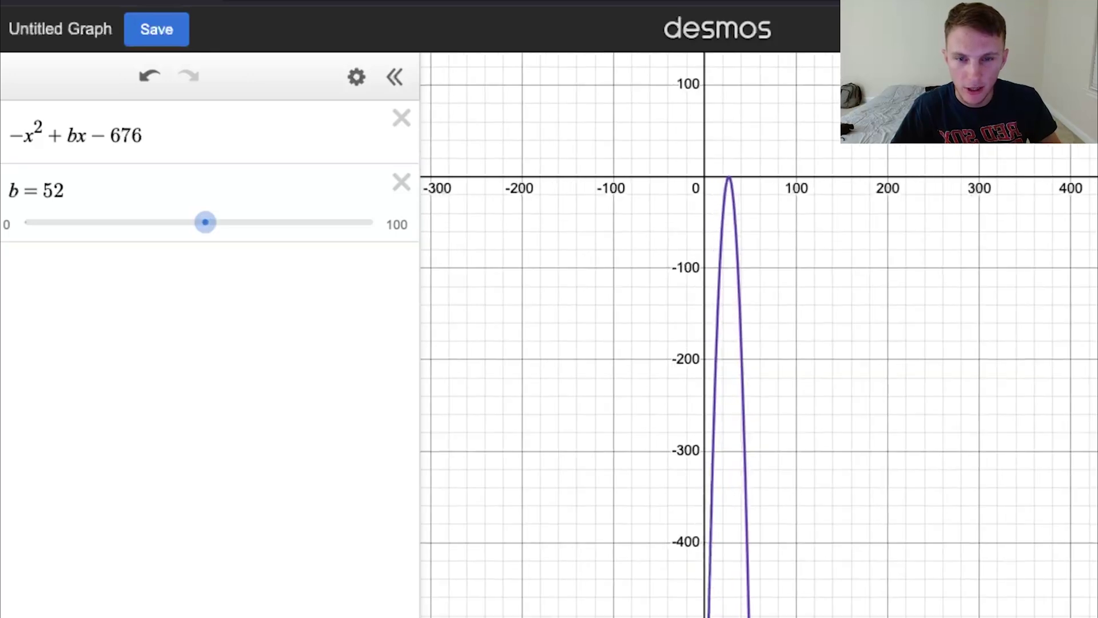
scroll(769, 233, "up", 4)
left_click_drag(770, 233, 810, 520)
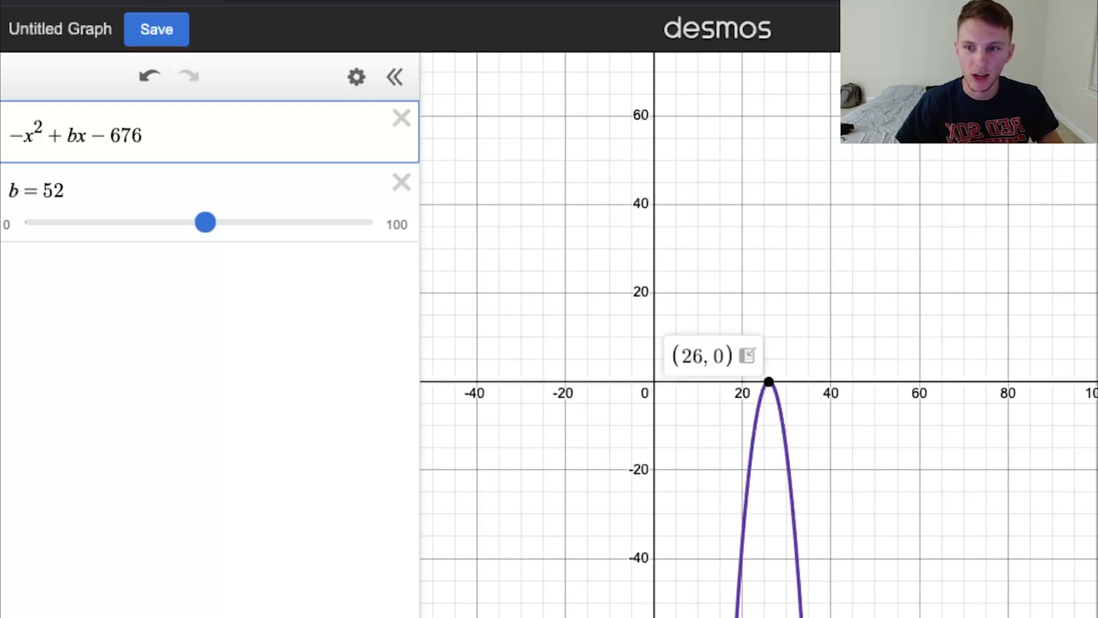
Step: Lower b to 51 so that the parabola lies below the x-axis
left_click(205, 222)
left_click_drag(205, 222, 202, 222)
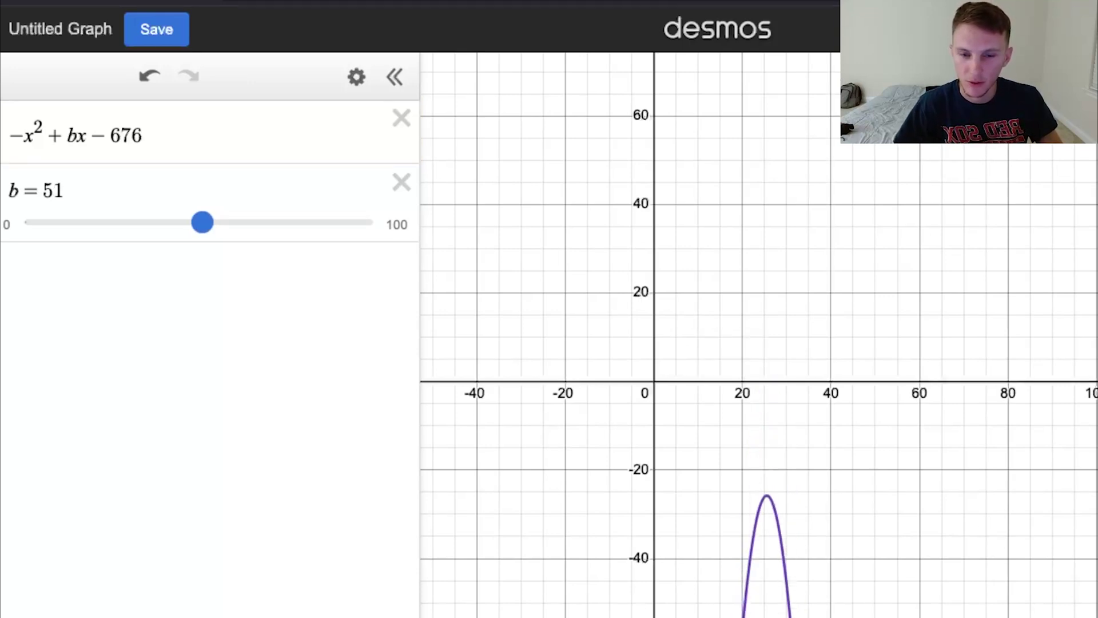
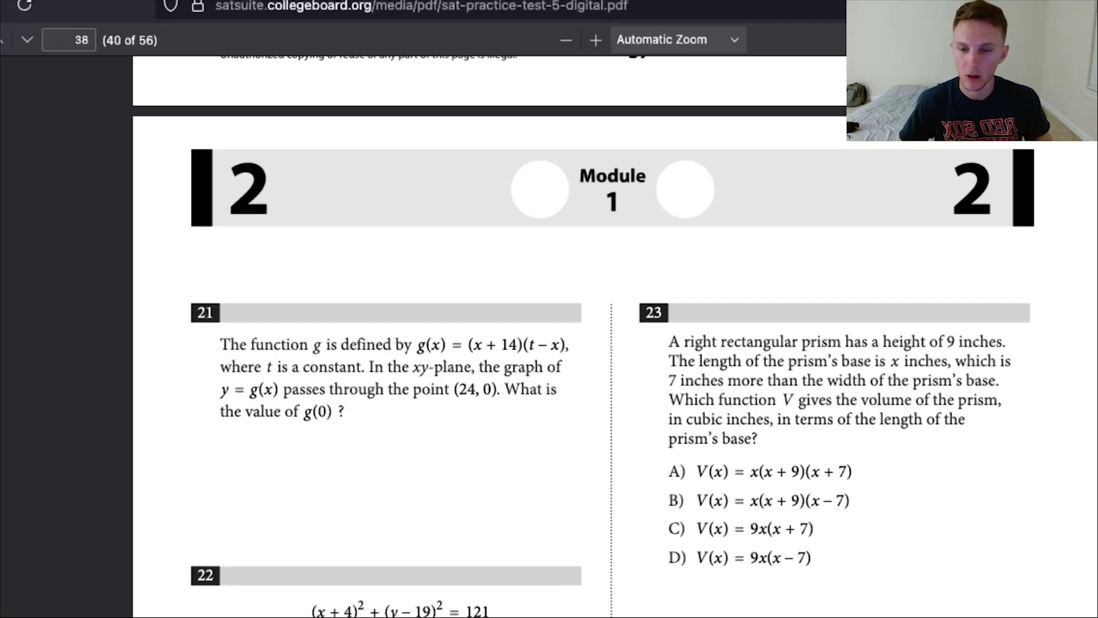
Step: Switch to the Desmos calculator, enter the expression (x + 14)(t − x), and add a slider for t
key("ctrl+Tab")
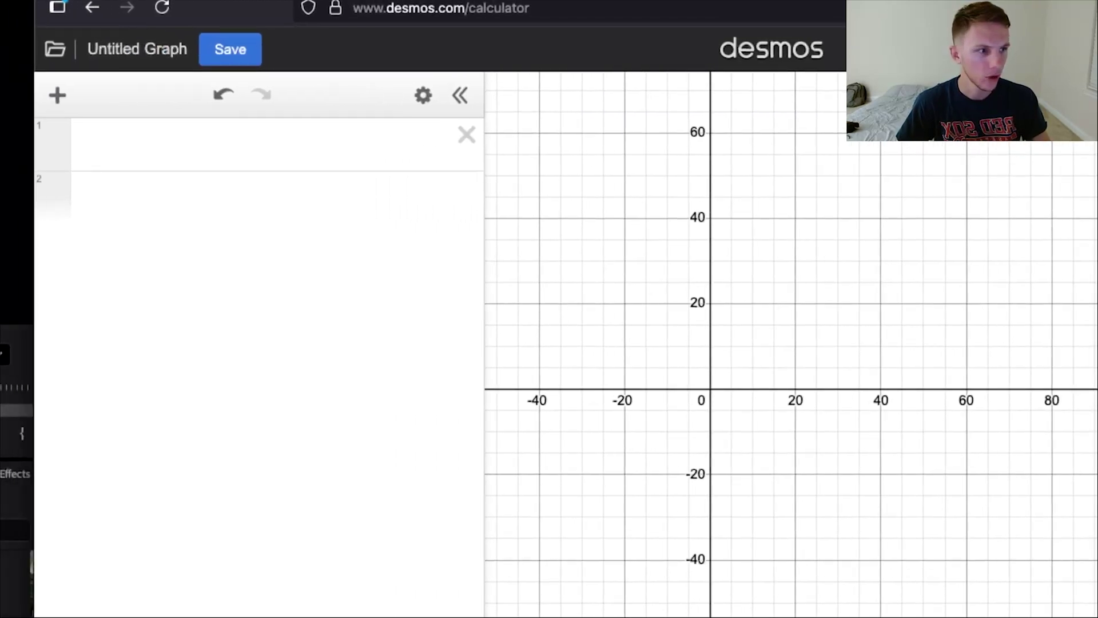
left_click(87, 145)
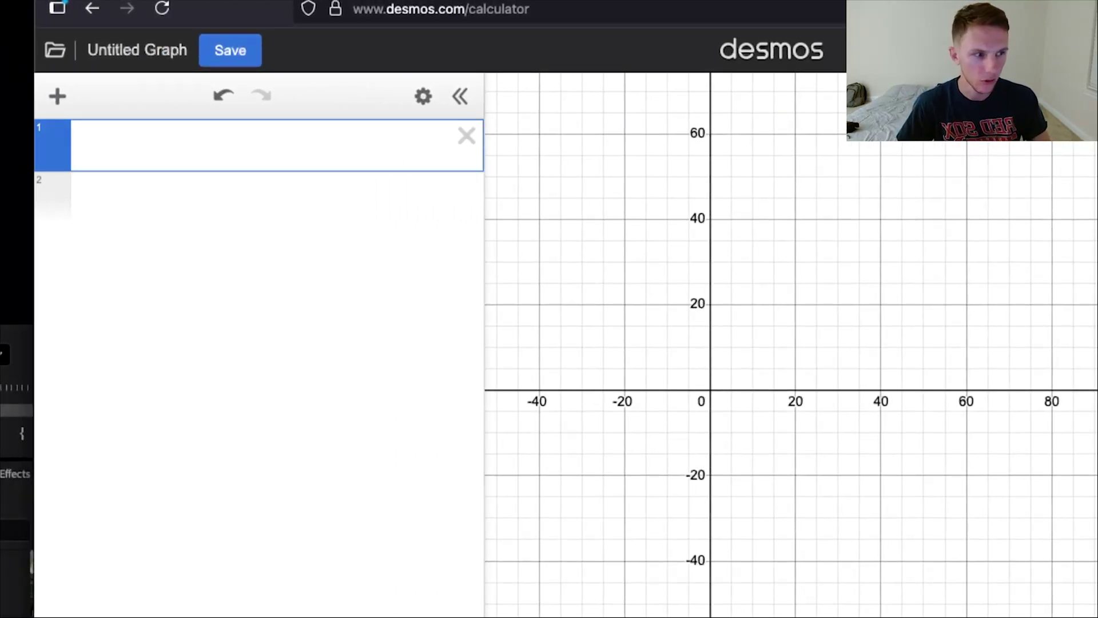
type("(")
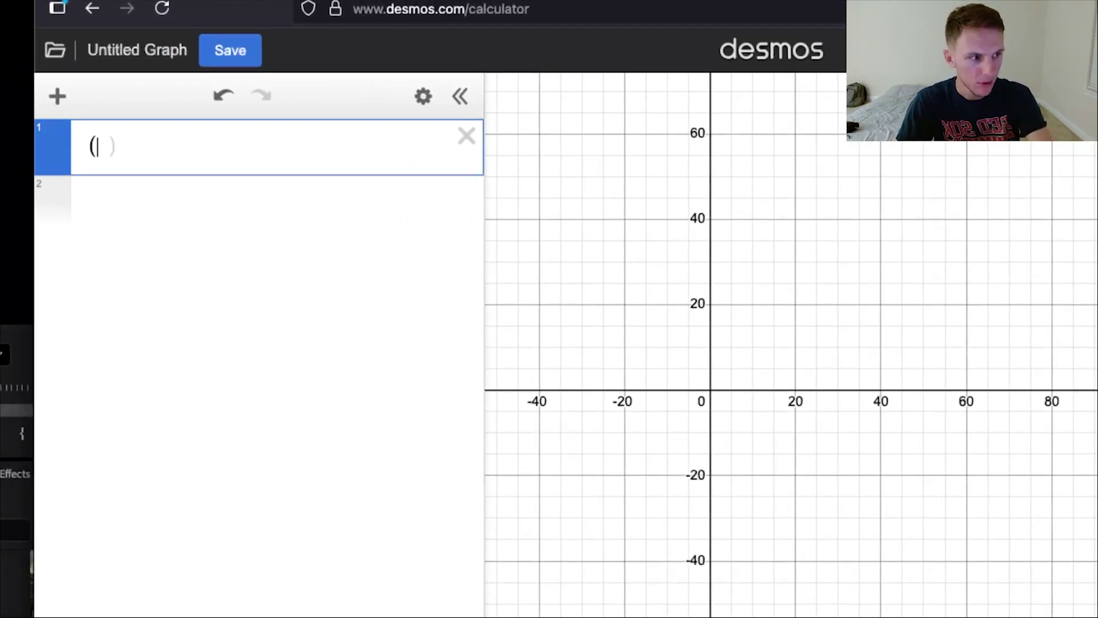
type("x+1")
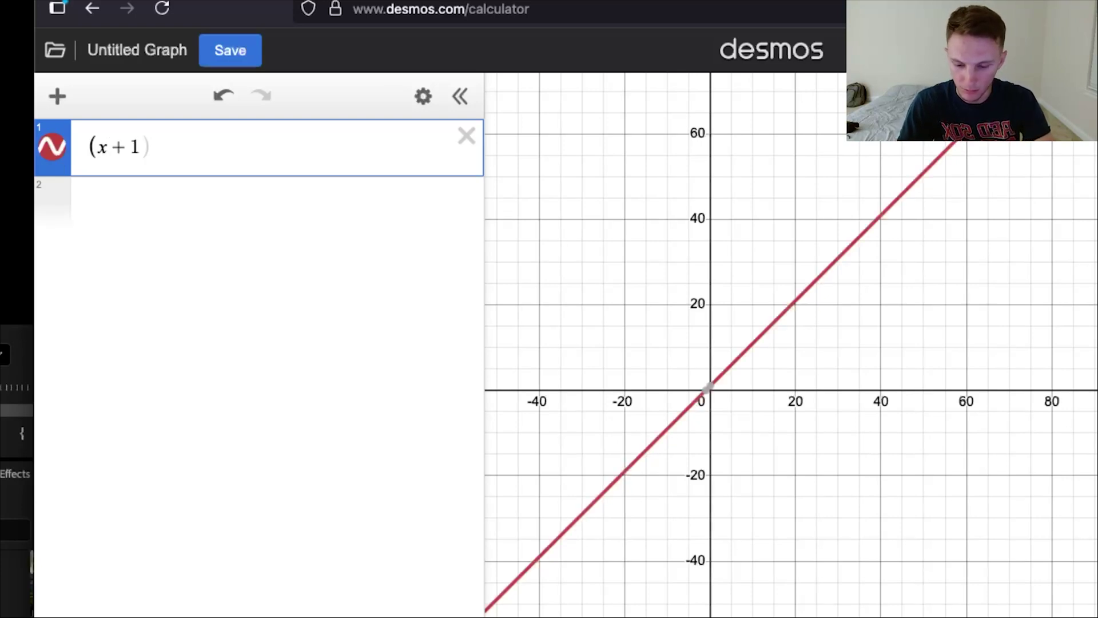
type("4)(")
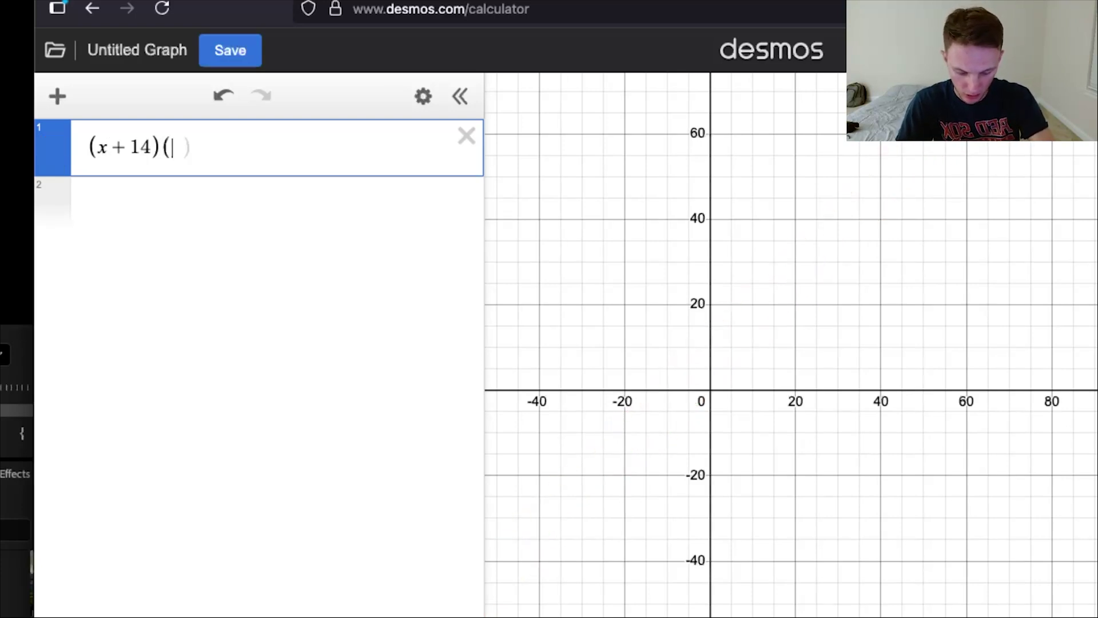
type("t-x)")
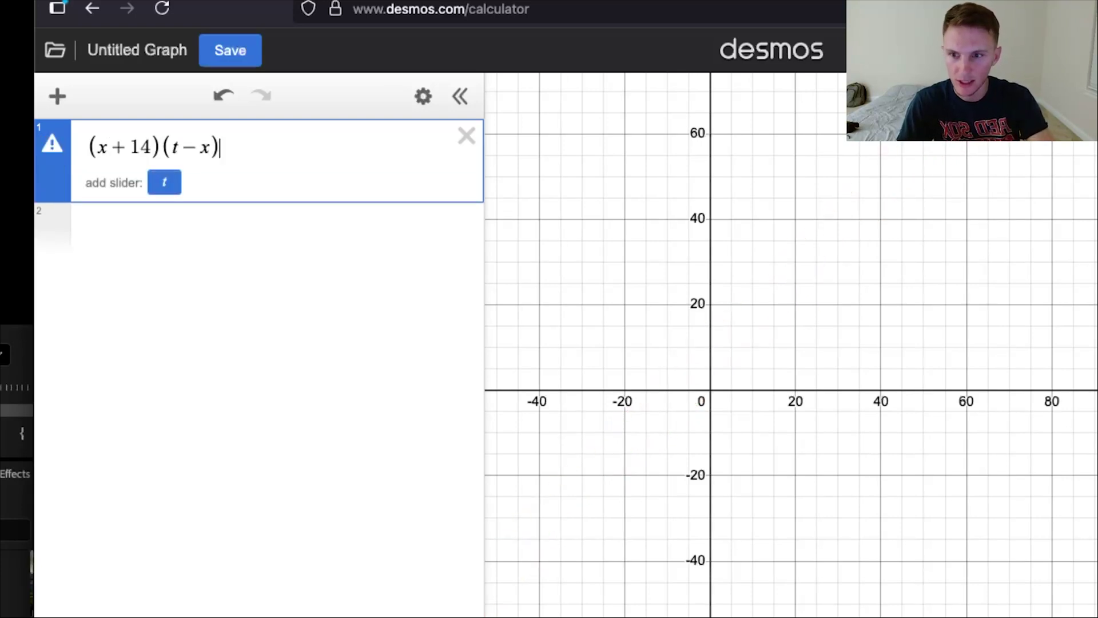
left_click(164, 182)
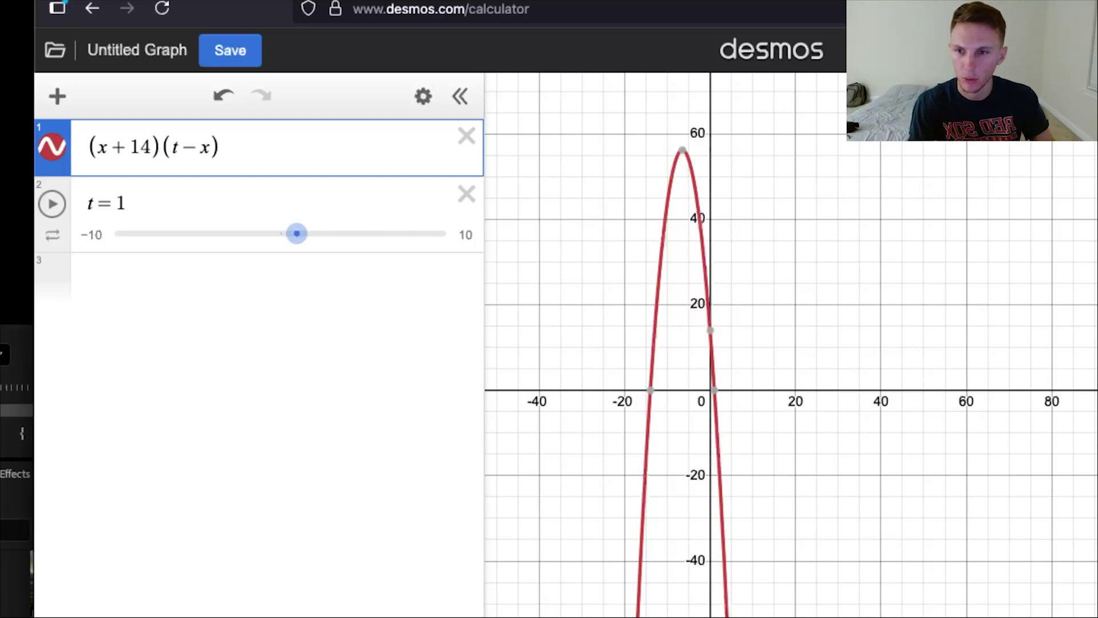
Step: Set the range of the t slider from 0 to 100
left_click_drag(296, 233, 405, 233)
left_click(92, 234)
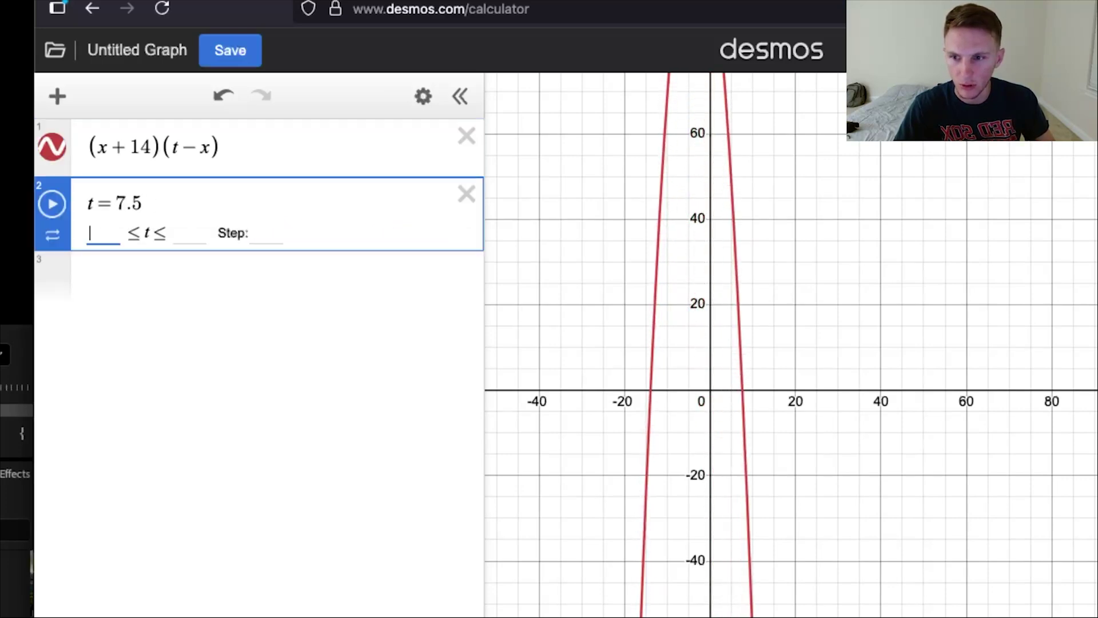
type("0")
key("Tab")
type("100")
key("Return")
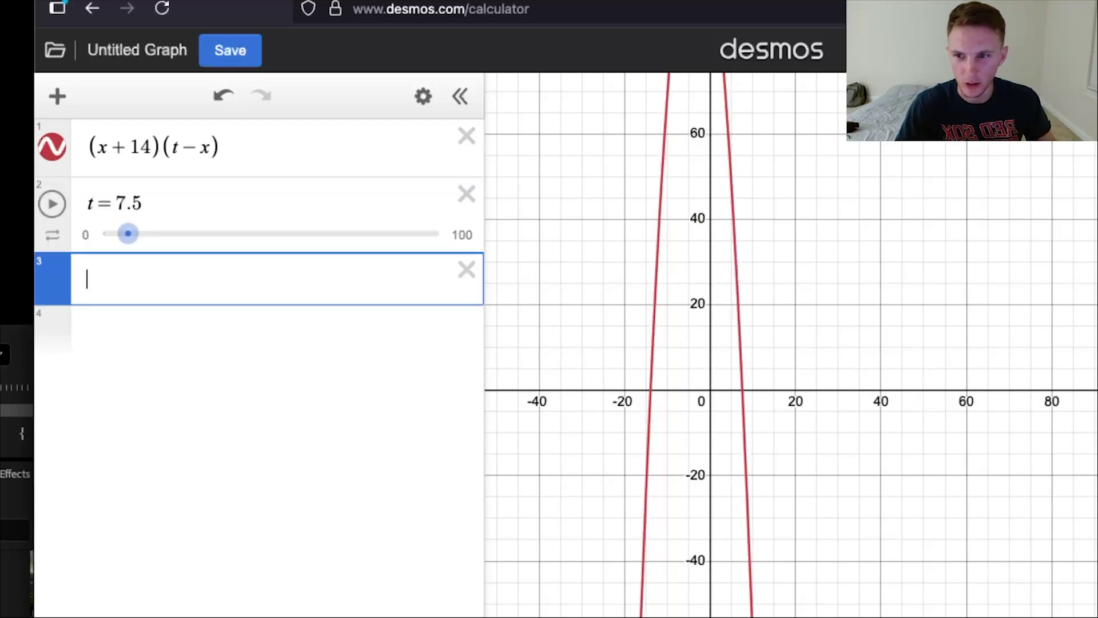
Step: Set t to 24 with the slider and show the coordinates of the parabola's positive x-intercept
left_click_drag(128, 234, 183, 233)
scroll(835, 392, "up", 10)
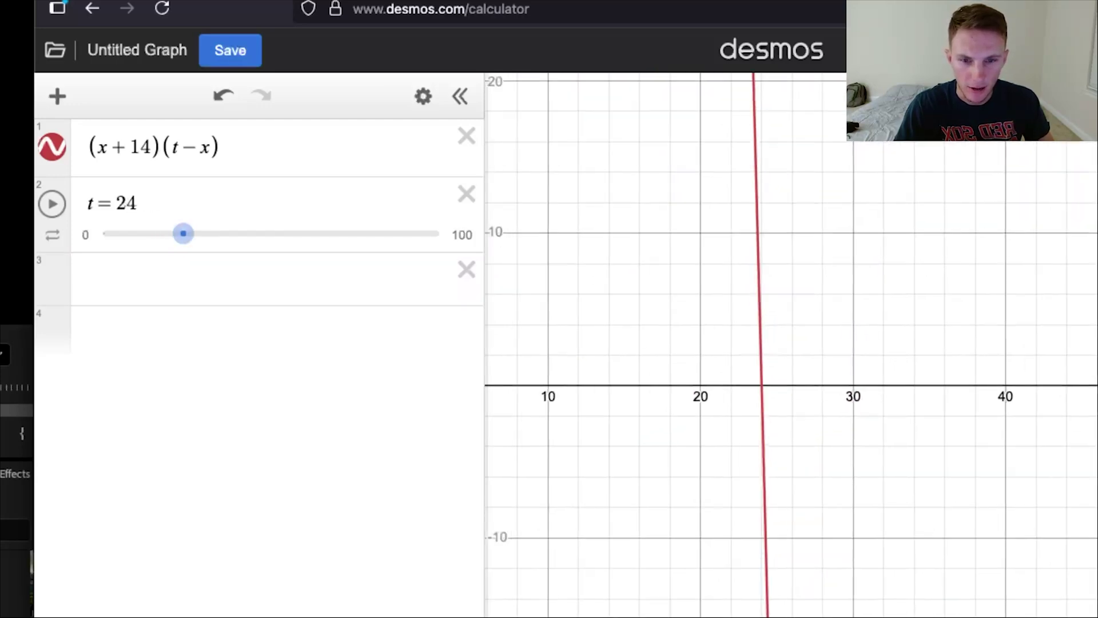
left_click(720, 381)
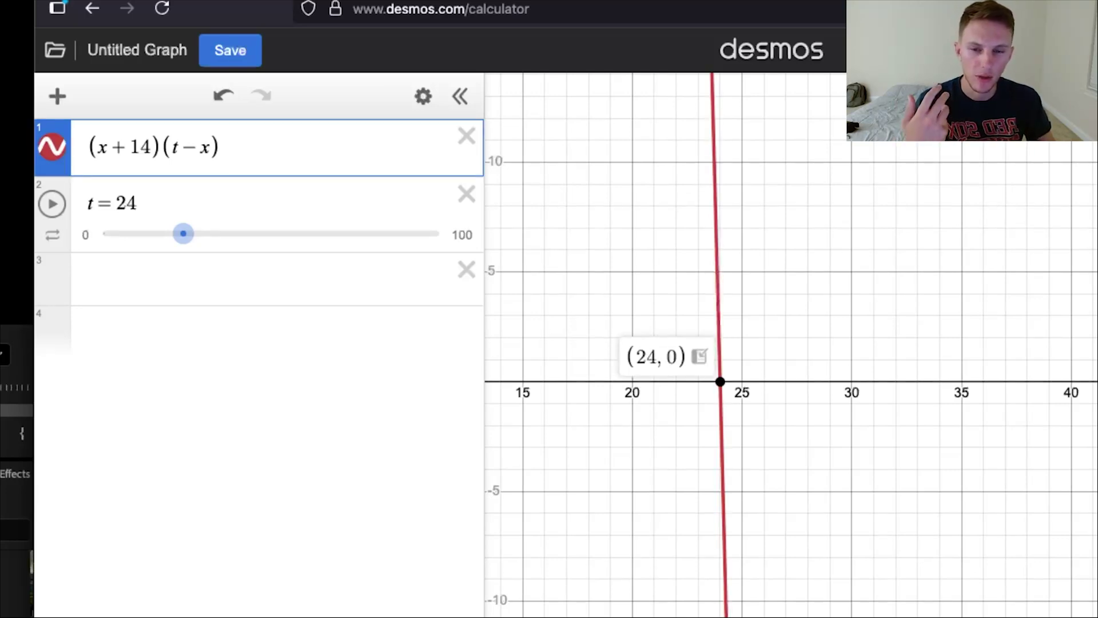
Step: Show the coordinates of the parabola's y-intercept to read the value of g(0)
left_click_drag(538, 286, 1069, 527)
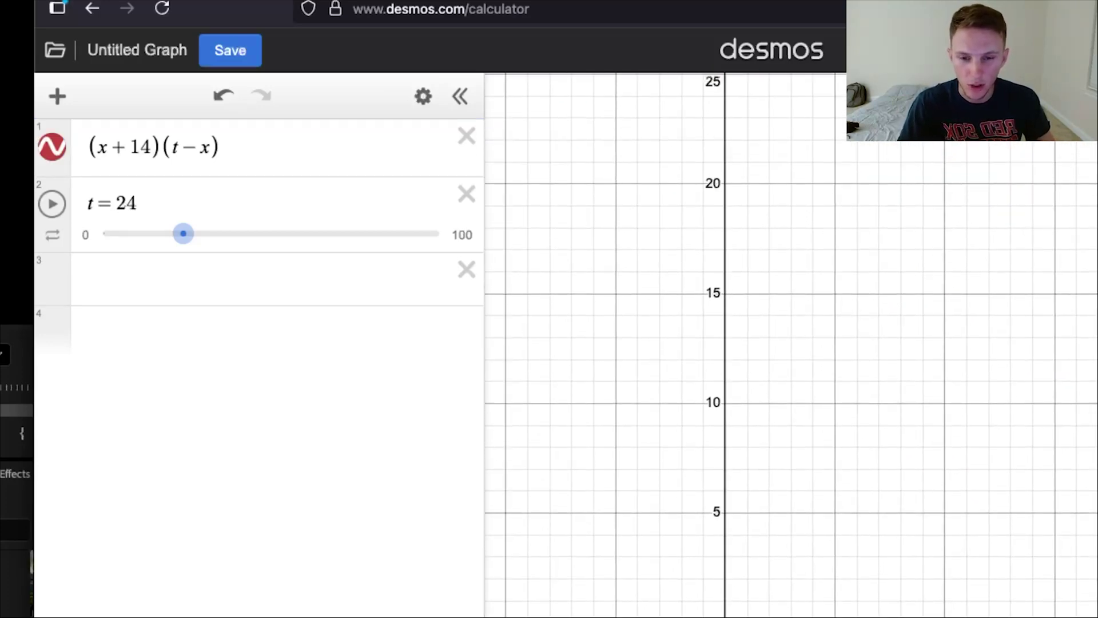
left_click_drag(801, 109, 804, 574)
left_click_drag(803, 172, 797, 500)
scroll(797, 364, "down", 3)
scroll(803, 183, "down", 6)
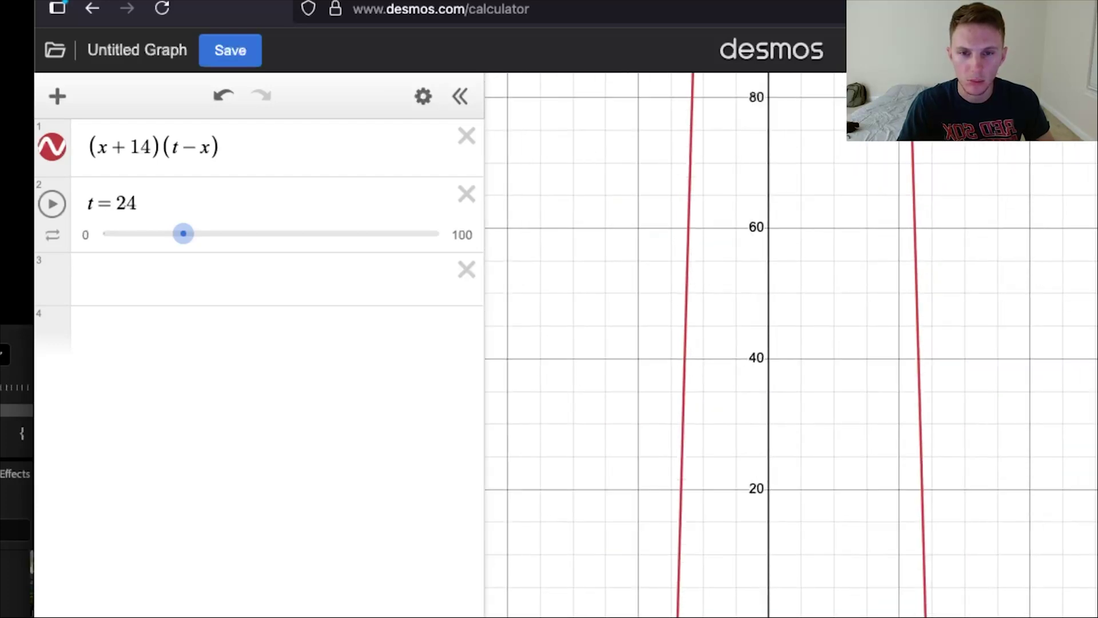
left_click_drag(805, 126, 808, 607)
left_click_drag(838, 206, 853, 568)
left_click_drag(812, 137, 804, 575)
left_click_drag(806, 343, 804, 408)
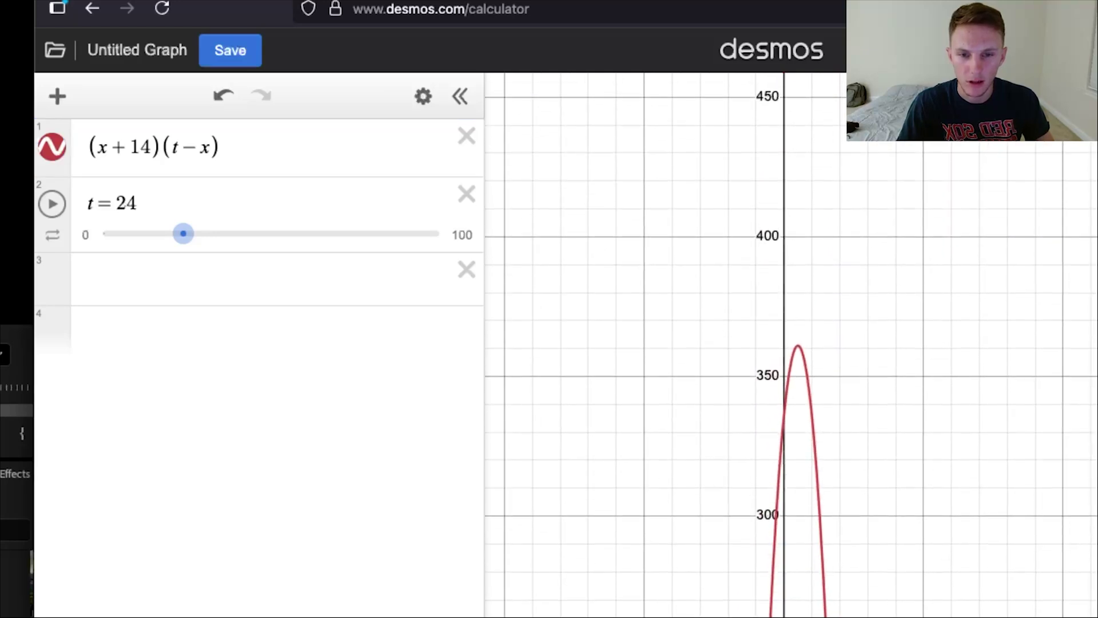
left_click(786, 404)
left_click(784, 416)
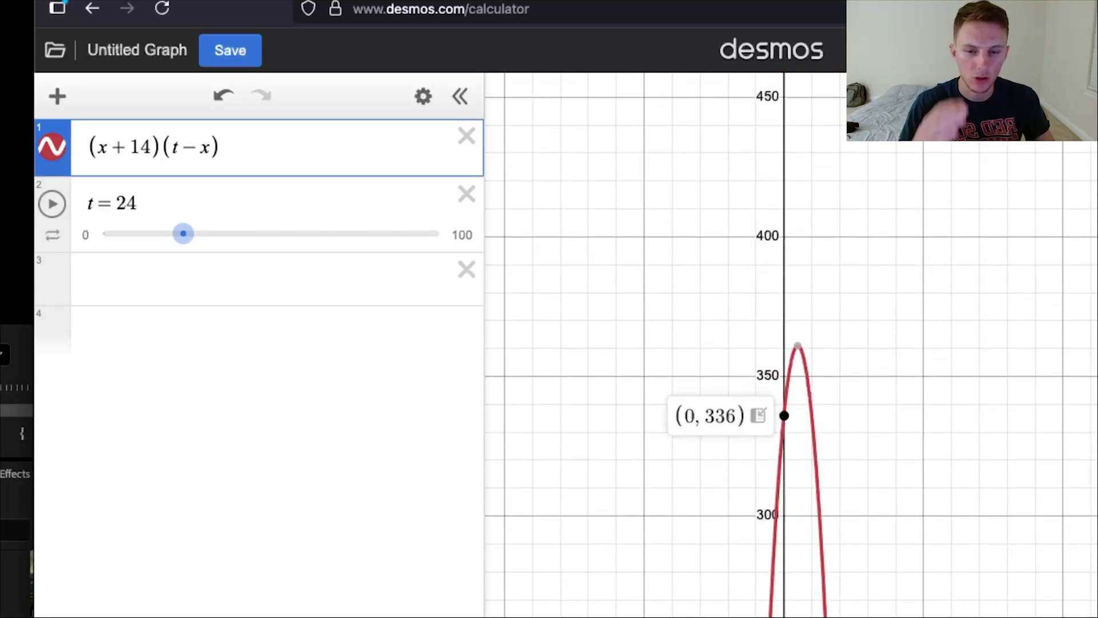